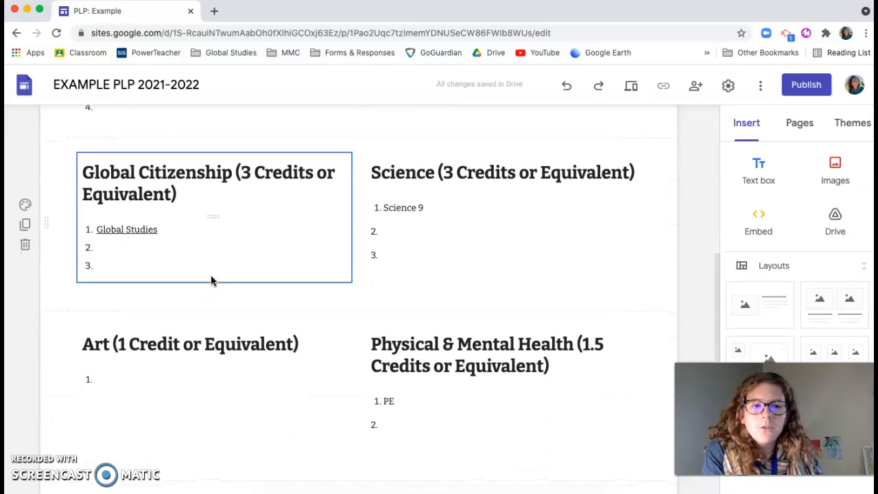
{"action": "scroll", "coordinate": [212, 280], "scroll_direction": "down", "scroll_amount": 6}
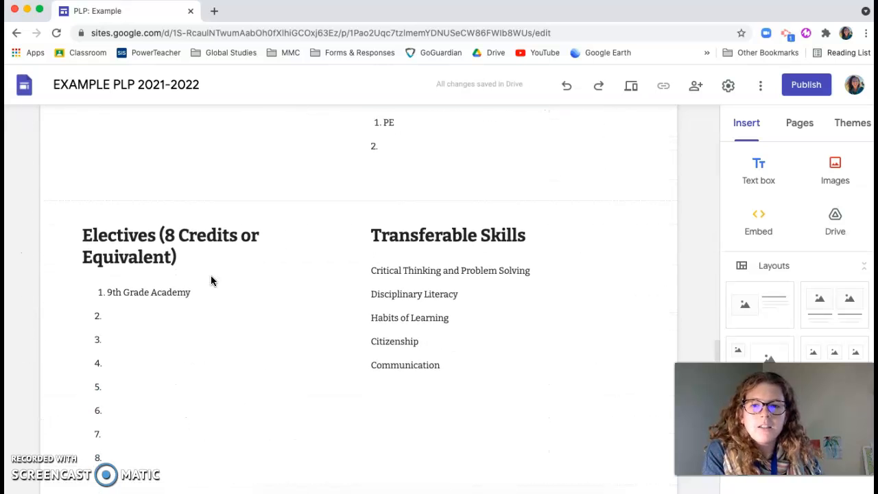
Open the Global Studies page through its link in the Global Citizenship credit list
{"action": "scroll", "coordinate": [211, 280], "scroll_direction": "up", "scroll_amount": 8}
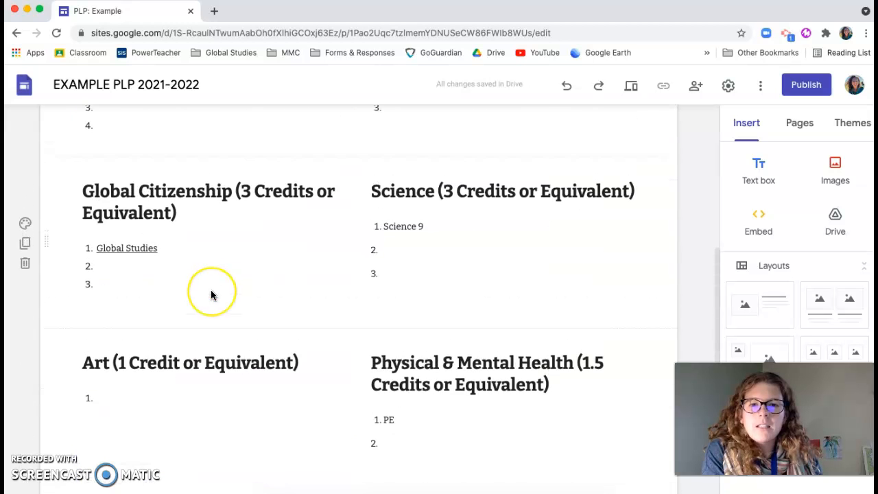
{"action": "scroll", "coordinate": [212, 295], "scroll_direction": "up", "scroll_amount": 1}
{"action": "scroll", "coordinate": [274, 362], "scroll_direction": "down", "scroll_amount": 2}
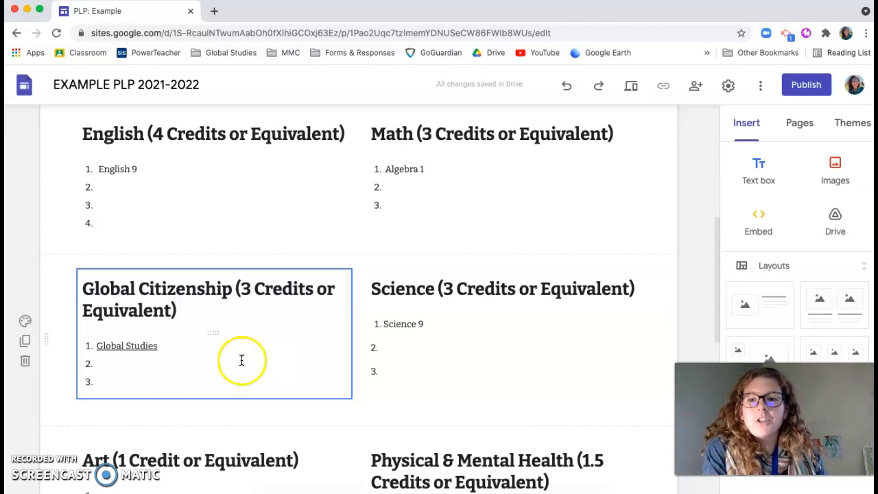
{"action": "left_click", "coordinate": [128, 347]}
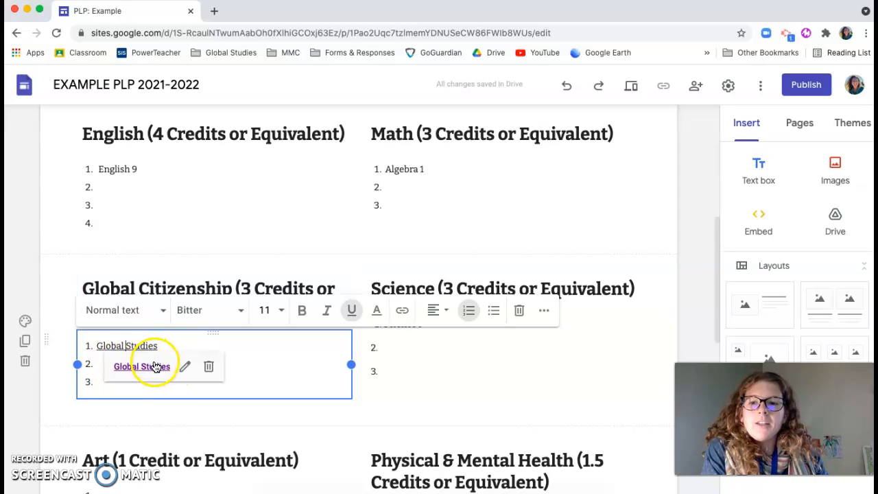
{"action": "left_click", "coordinate": [141, 366]}
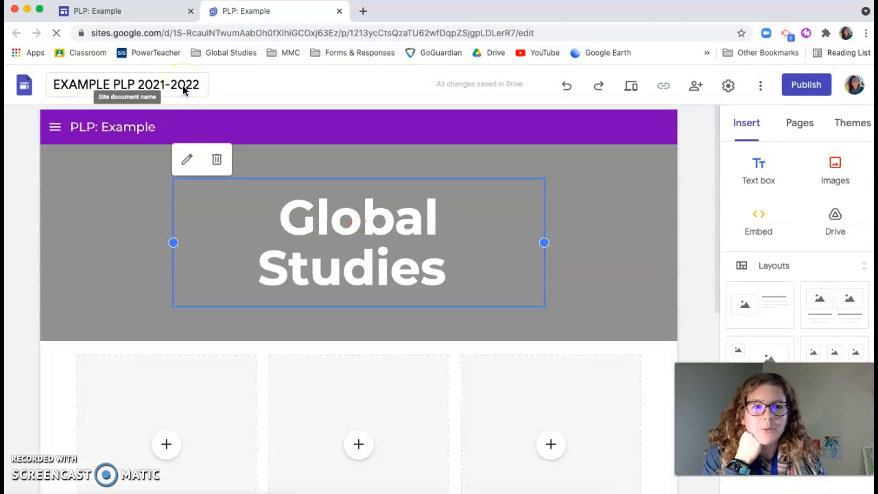
{"action": "scroll", "coordinate": [20, 295], "scroll_direction": "down", "scroll_amount": 3}
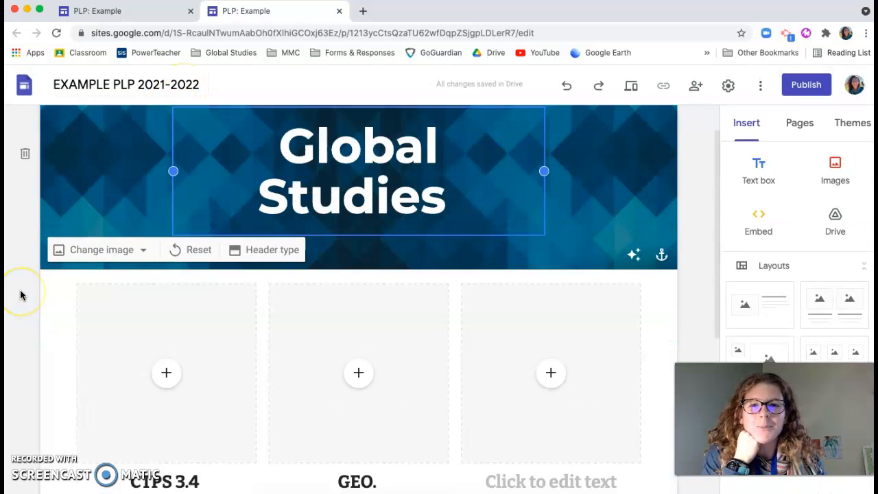
Open the Global Studies subpage under Traditional from the site navigation in the original tab, and close the duplicate tab
{"action": "left_click", "coordinate": [146, 19]}
{"action": "scroll", "coordinate": [98, 265], "scroll_direction": "up", "scroll_amount": 5}
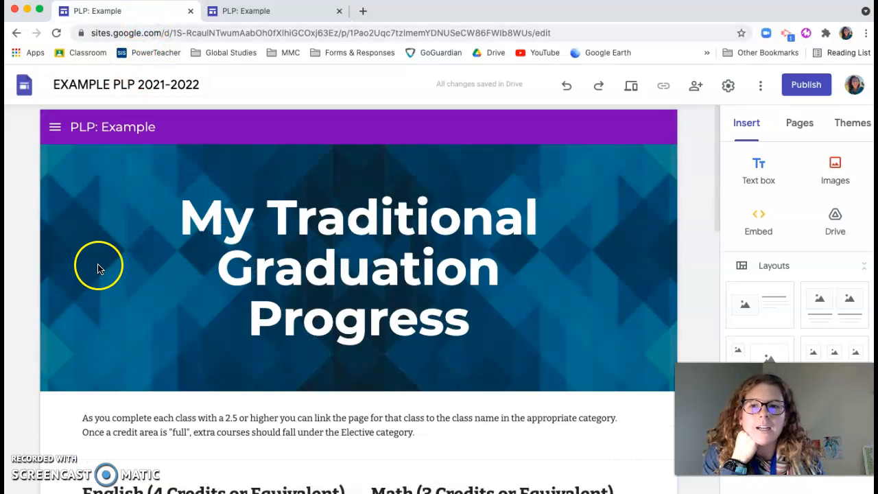
{"action": "left_click", "coordinate": [55, 127]}
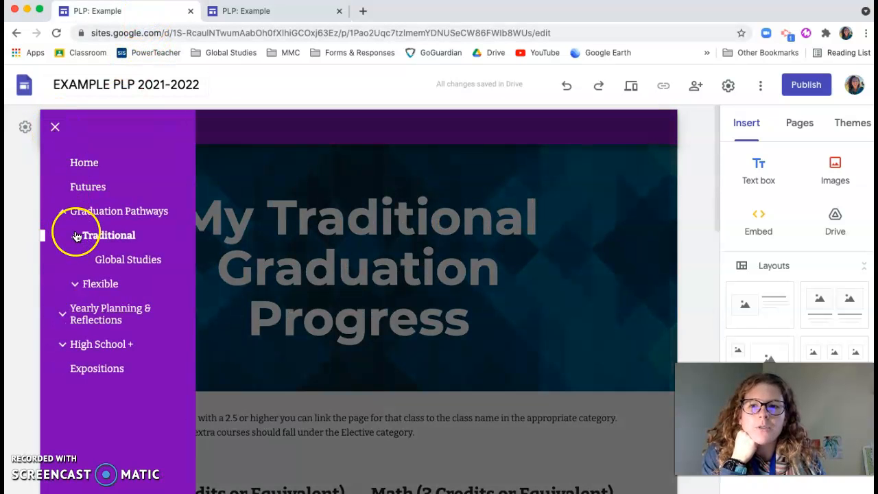
{"action": "left_click", "coordinate": [129, 260]}
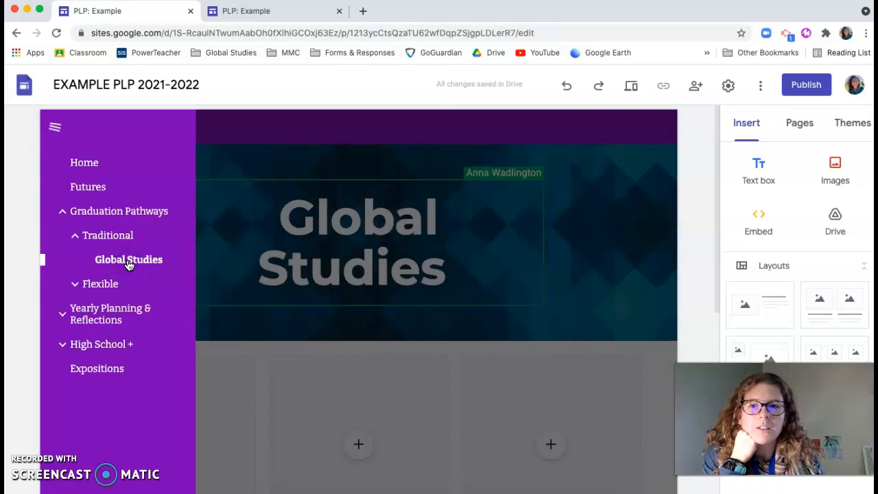
{"action": "left_click", "coordinate": [339, 11]}
{"action": "left_click", "coordinate": [695, 266]}
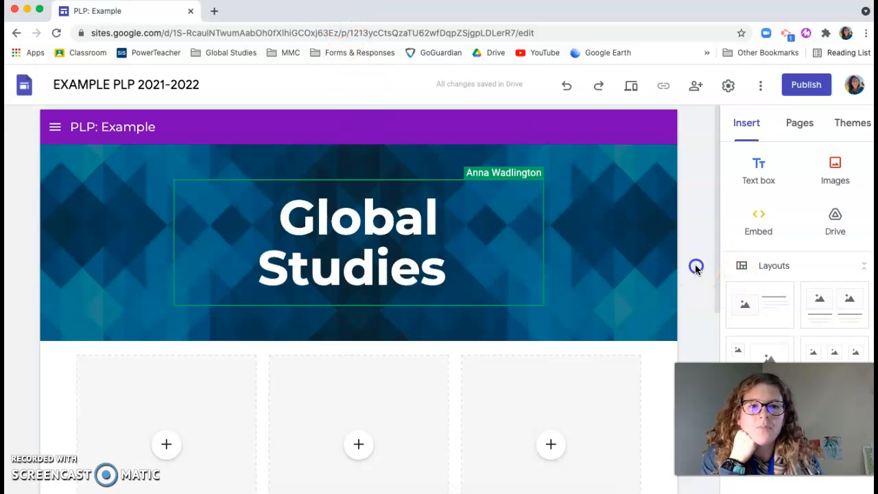
Examine the CTPS 3.4 and GEO. columns on the Global Studies page and the available section layouts
{"action": "scroll", "coordinate": [696, 269], "scroll_direction": "down", "scroll_amount": 3}
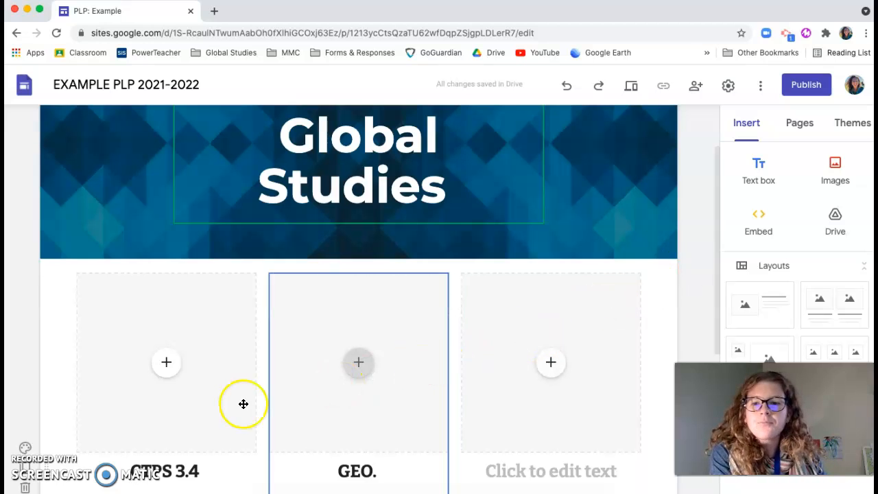
{"action": "scroll", "coordinate": [66, 397], "scroll_direction": "down", "scroll_amount": 3}
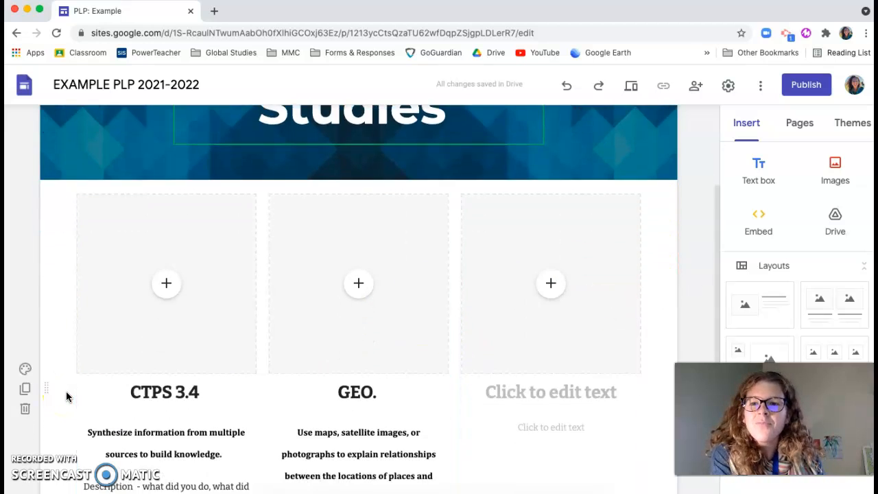
{"action": "scroll", "coordinate": [405, 360], "scroll_direction": "down", "scroll_amount": 2}
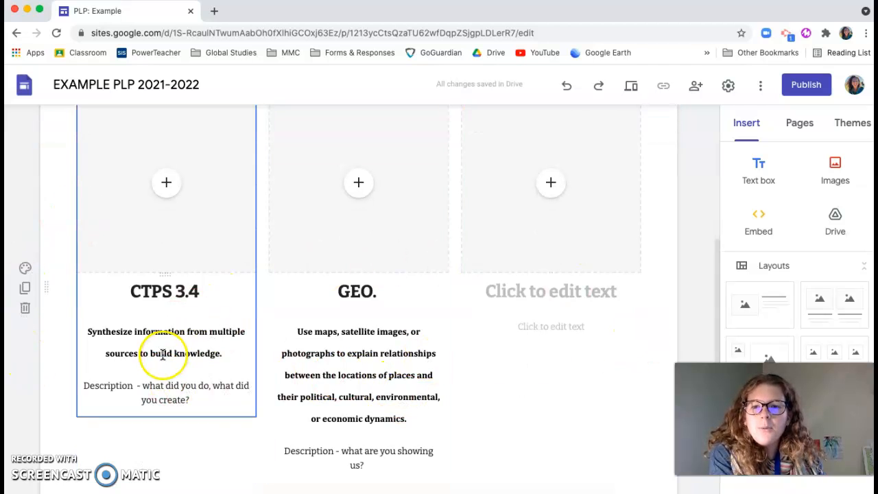
{"action": "scroll", "coordinate": [162, 357], "scroll_direction": "down", "scroll_amount": 3}
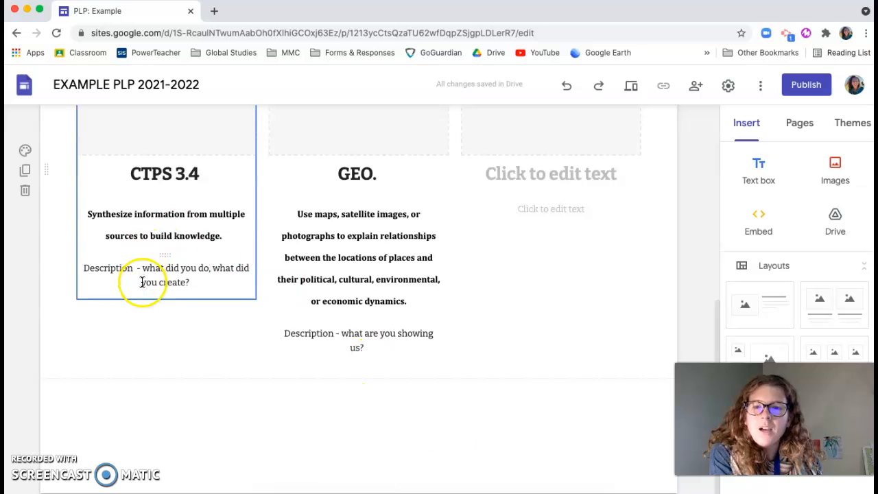
{"action": "scroll", "coordinate": [407, 323], "scroll_direction": "up", "scroll_amount": 5}
{"action": "scroll", "coordinate": [407, 266], "scroll_direction": "down", "scroll_amount": 5}
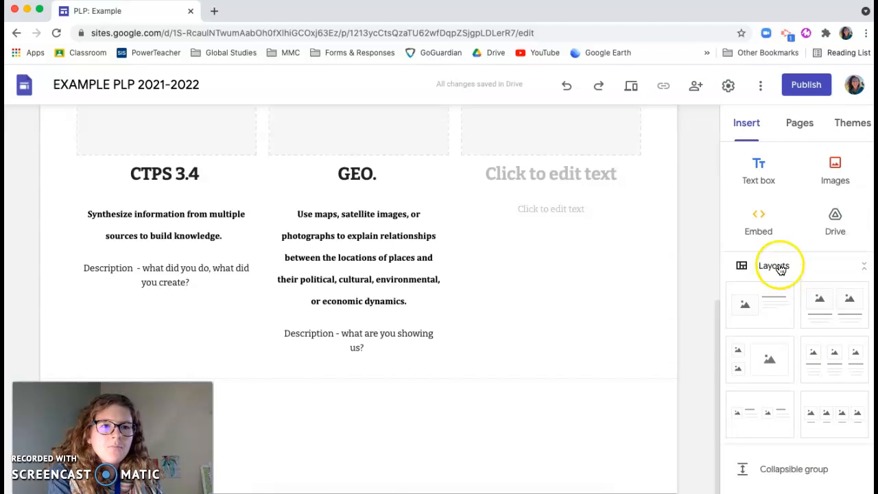
{"action": "left_click", "coordinate": [746, 134]}
{"action": "scroll", "coordinate": [747, 282], "scroll_direction": "down", "scroll_amount": 3}
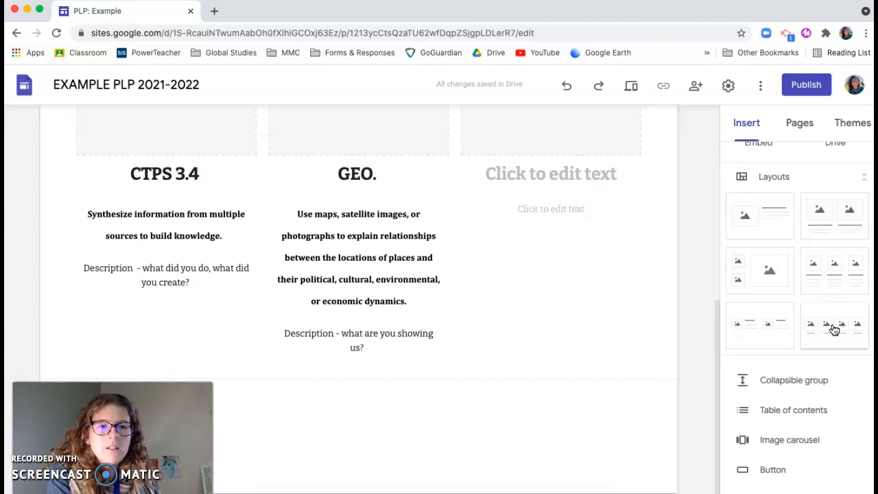
{"action": "scroll", "coordinate": [593, 186], "scroll_direction": "up", "scroll_amount": 3}
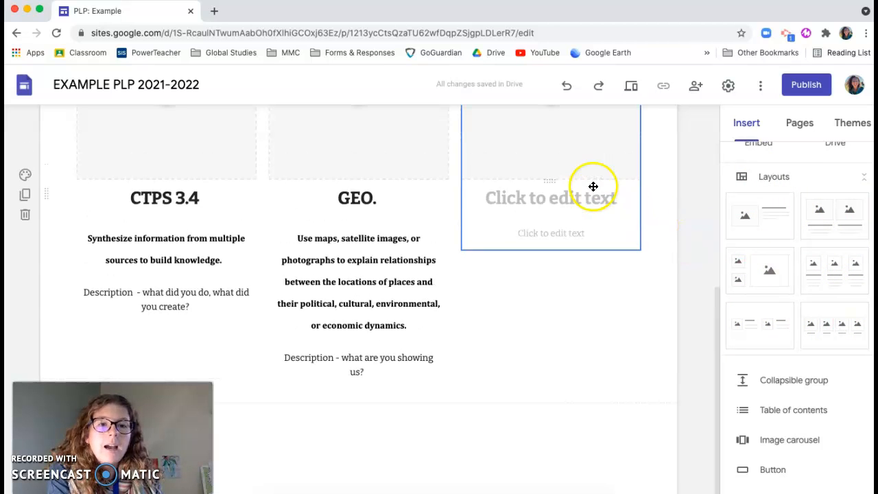
{"action": "scroll", "coordinate": [551, 211], "scroll_direction": "up", "scroll_amount": 1}
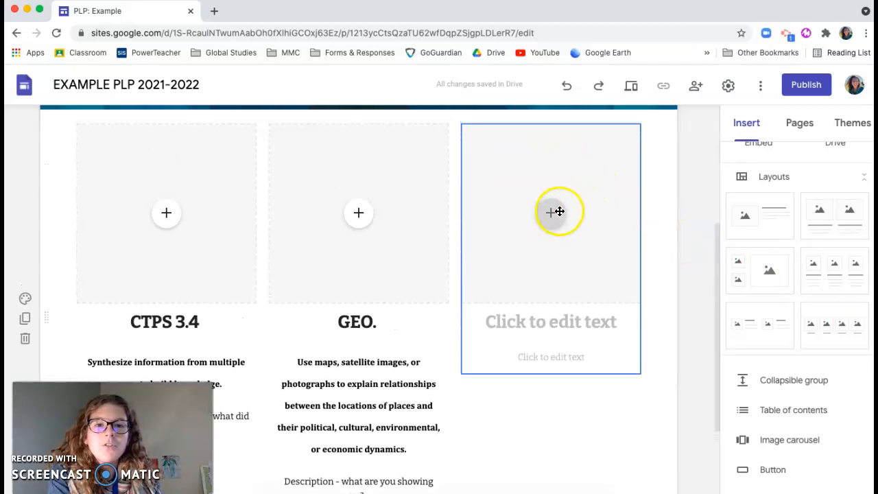
Add another three-column section with image, heading and text placeholders below the existing columns
{"action": "left_click", "coordinate": [496, 326]}
{"action": "left_click", "coordinate": [540, 360]}
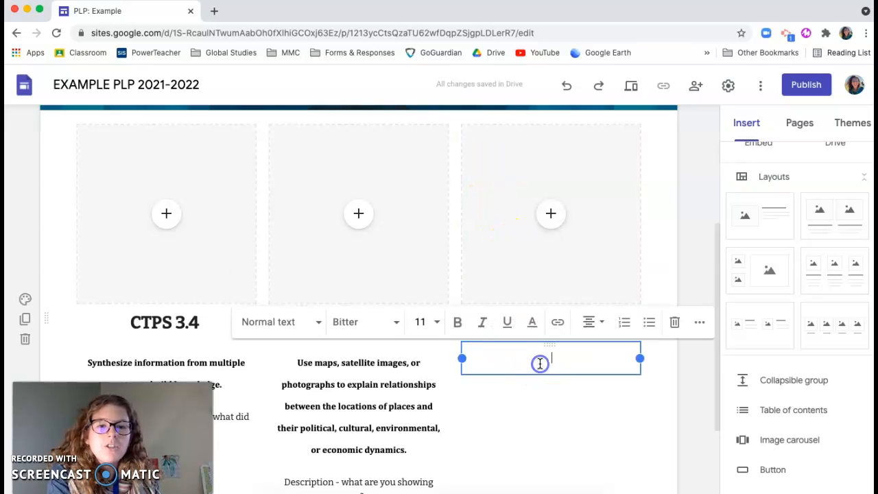
{"action": "left_click", "coordinate": [695, 408]}
{"action": "scroll", "coordinate": [720, 262], "scroll_direction": "down", "scroll_amount": 2}
{"action": "scroll", "coordinate": [769, 262], "scroll_direction": "up", "scroll_amount": 2}
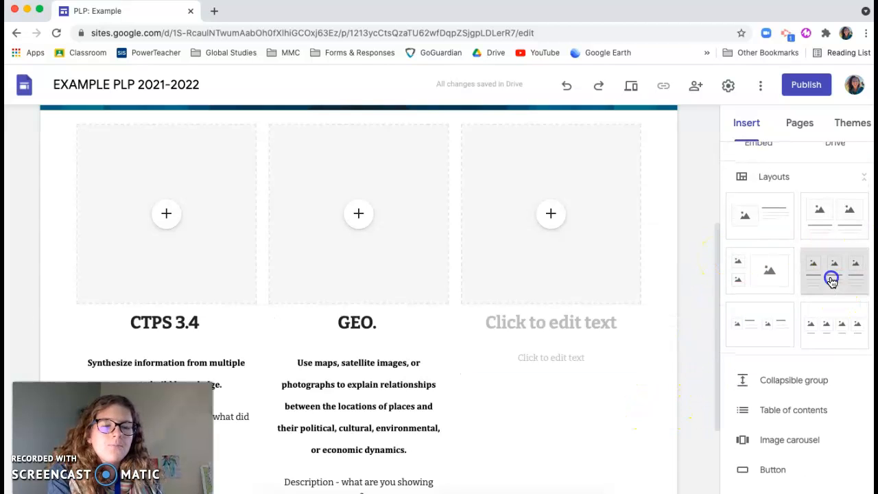
{"action": "left_click", "coordinate": [831, 279]}
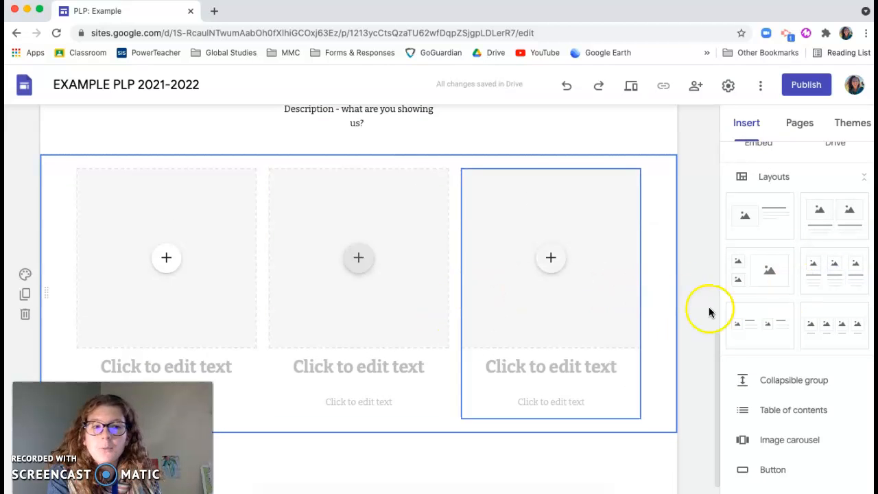
Examine the bold standard statements under the CTPS 3.4 and GEO. headings
{"action": "scroll", "coordinate": [630, 344], "scroll_direction": "up", "scroll_amount": 4}
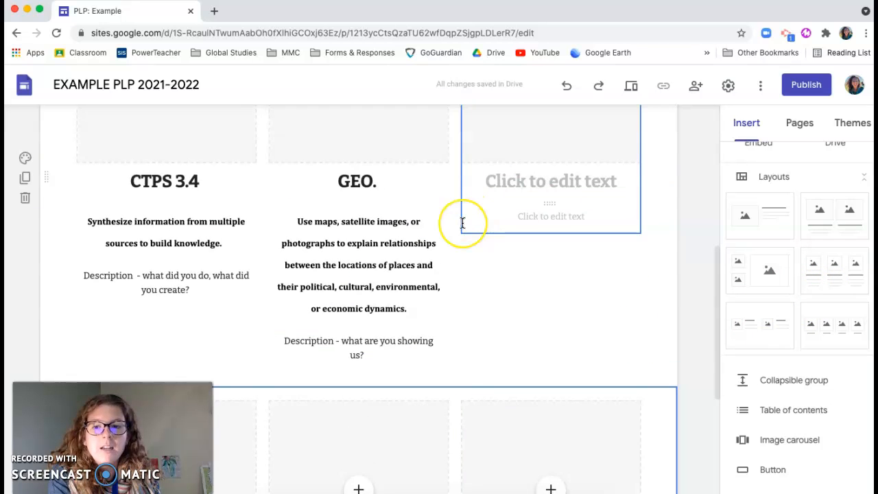
{"action": "scroll", "coordinate": [465, 222], "scroll_direction": "up", "scroll_amount": 3}
{"action": "scroll", "coordinate": [464, 223], "scroll_direction": "down", "scroll_amount": 2}
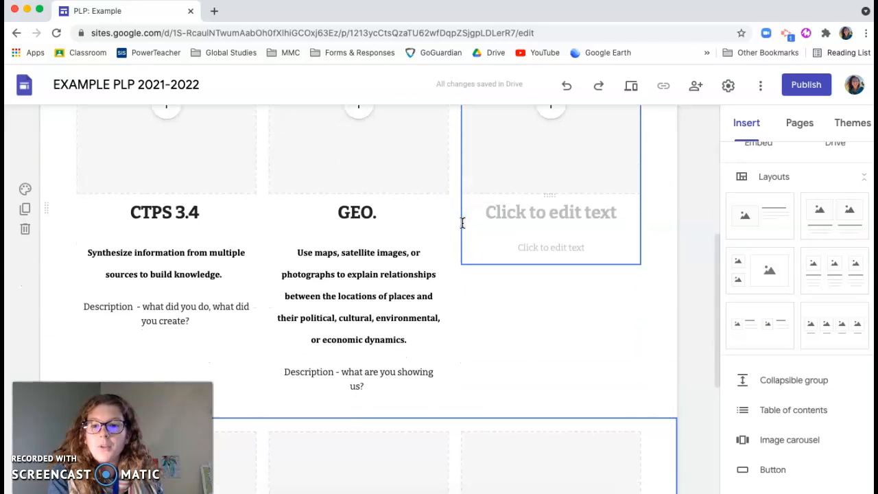
{"action": "left_click_drag", "start_coordinate": [149, 420], "coordinate": [800, 420]}
{"action": "scroll", "coordinate": [416, 256], "scroll_direction": "up", "scroll_amount": 2}
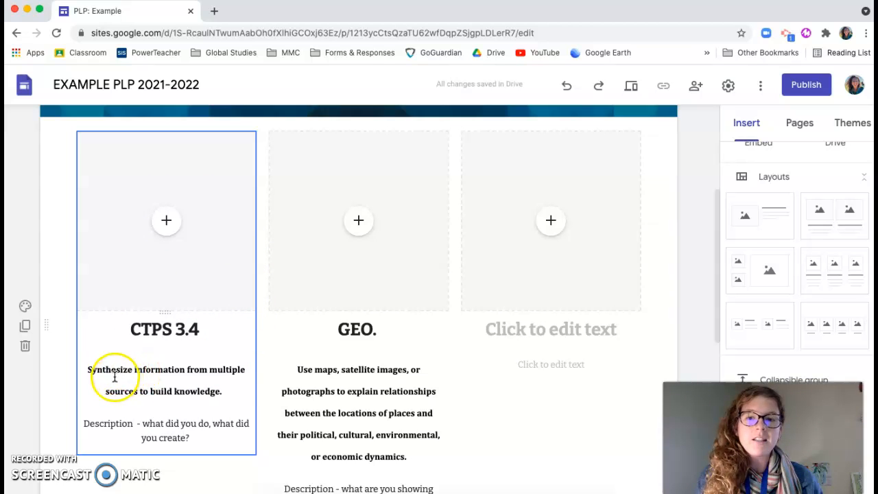
{"action": "left_click_drag", "start_coordinate": [89, 373], "coordinate": [229, 400]}
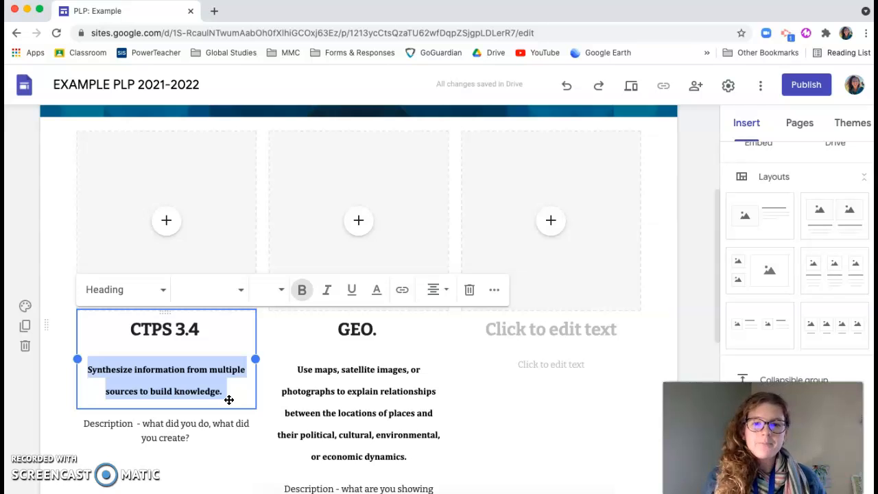
{"action": "left_click", "coordinate": [318, 392]}
{"action": "left_click", "coordinate": [298, 369]}
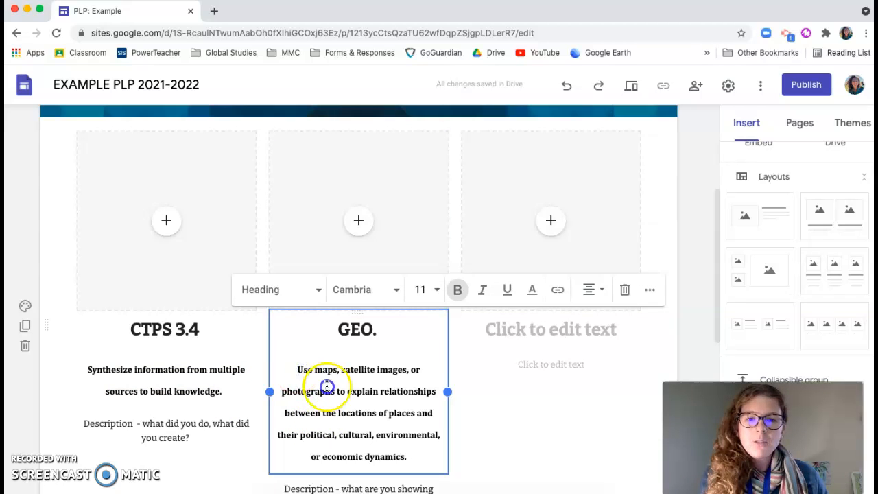
{"action": "left_click_drag", "start_coordinate": [327, 387], "coordinate": [400, 447]}
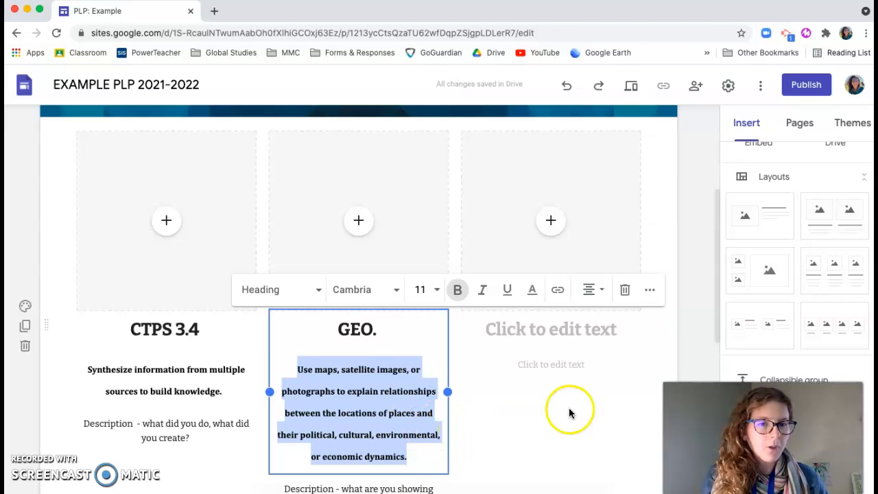
{"action": "left_click", "coordinate": [683, 345]}
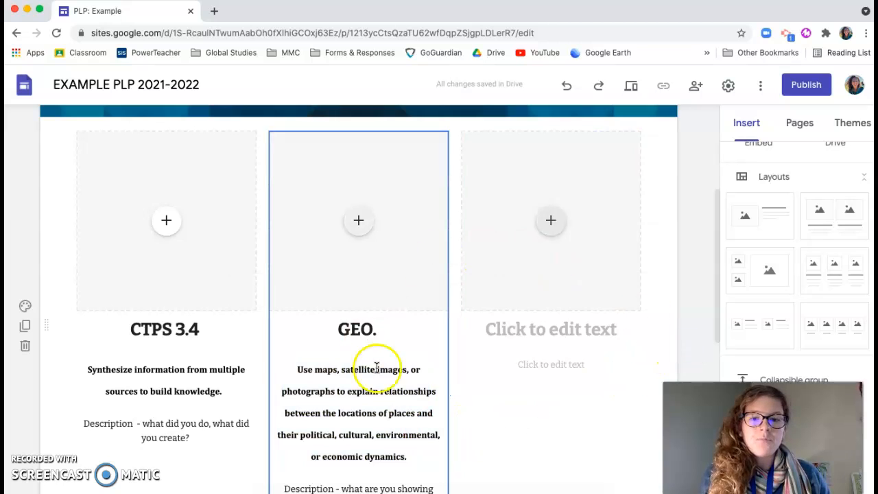
Replace the GEO. description prompt with "created a world tour to explain what an element of geography looks like in different places throughout the world."
{"action": "scroll", "coordinate": [402, 363], "scroll_direction": "down", "scroll_amount": 2}
{"action": "left_click", "coordinate": [379, 451]}
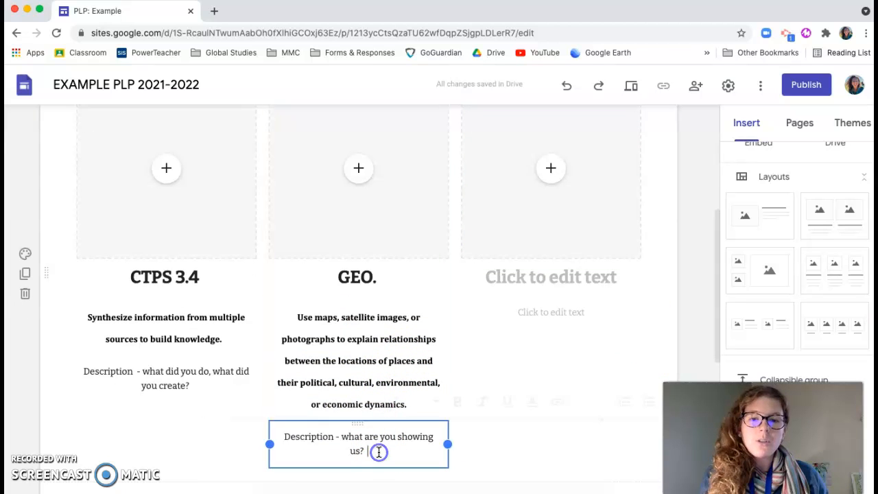
{"action": "left_click_drag", "start_coordinate": [365, 450], "coordinate": [346, 440]}
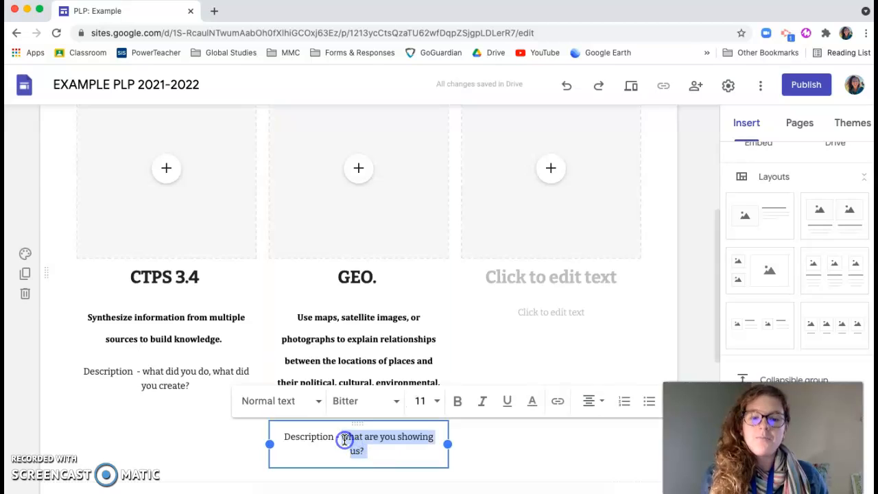
{"action": "type", "text": "dreated a world tour to explain wha"}
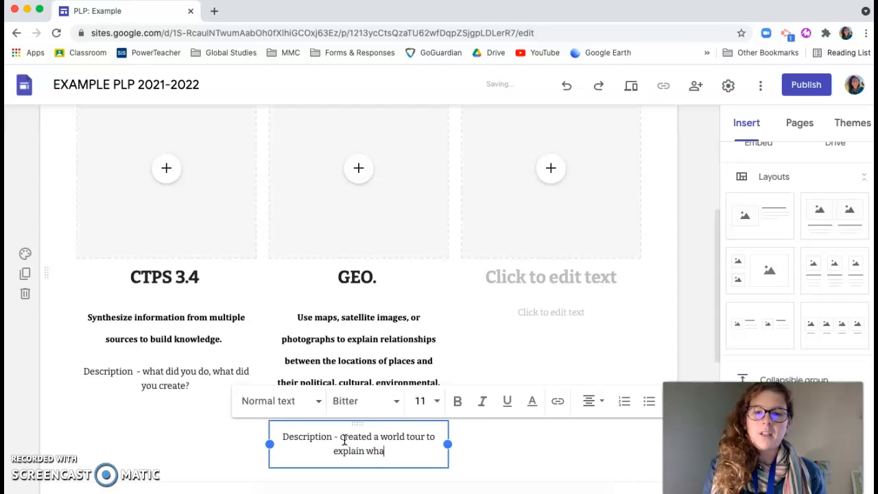
{"action": "type", "text": "t an element of ge"}
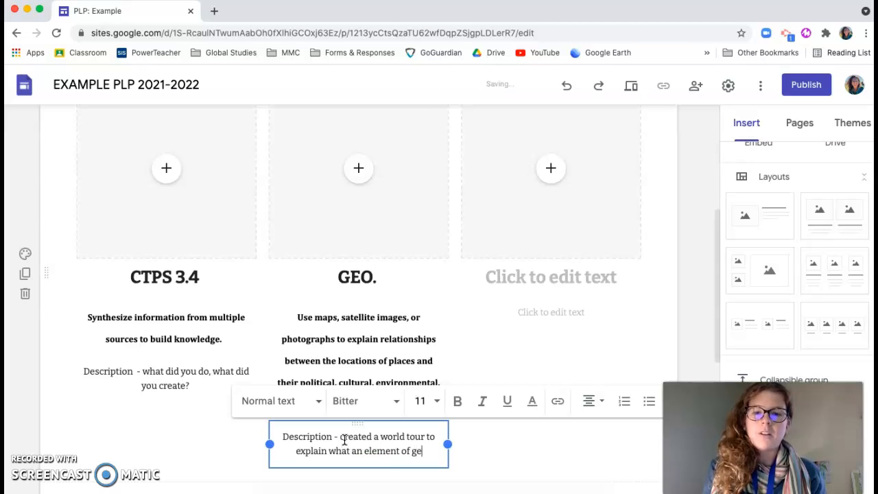
{"action": "type", "text": "ography looks li"}
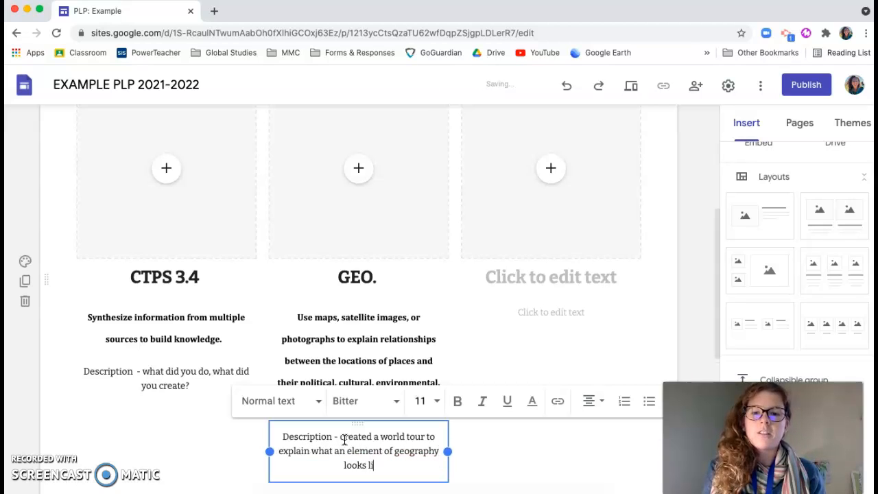
{"action": "type", "text": "ke in different"}
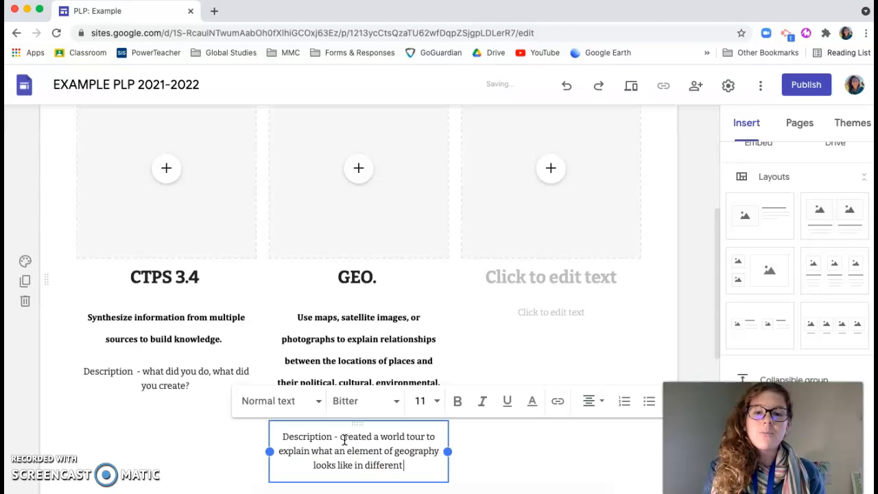
{"action": "type", "text": " places throughout the world."}
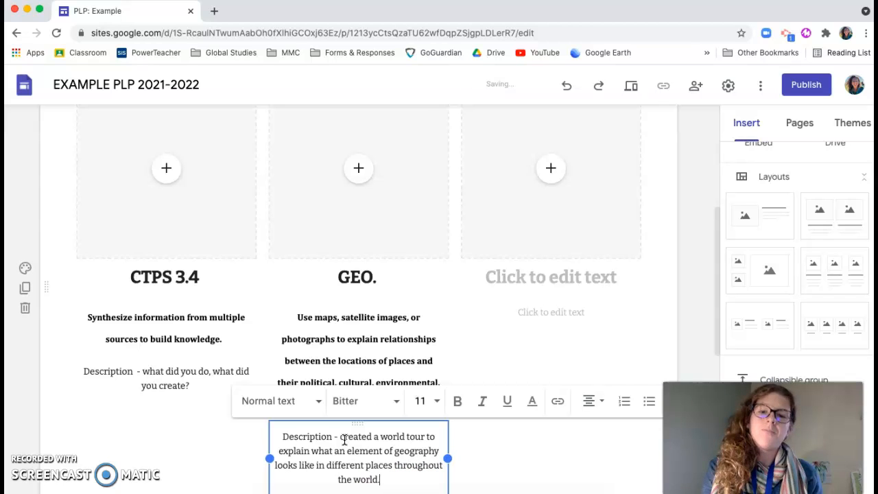
Enter "CTPS 3.4" as the heading of the third evidence column
{"action": "left_click", "coordinate": [685, 300]}
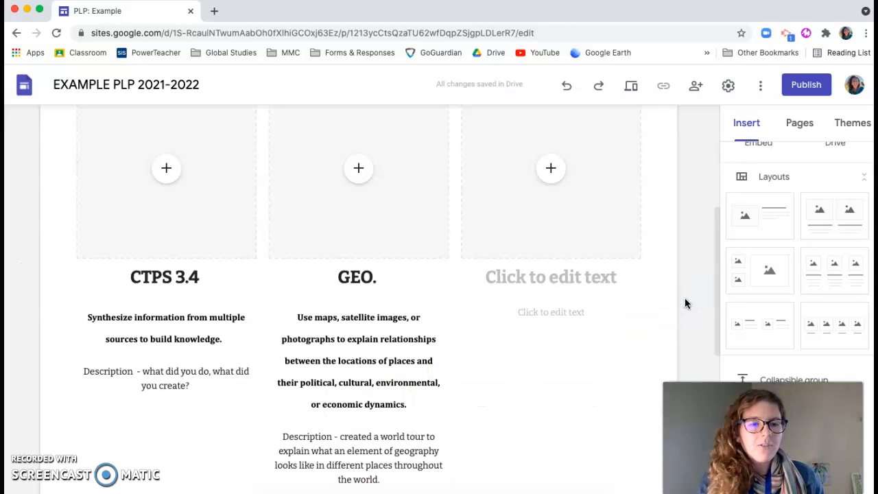
{"action": "left_click", "coordinate": [602, 290]}
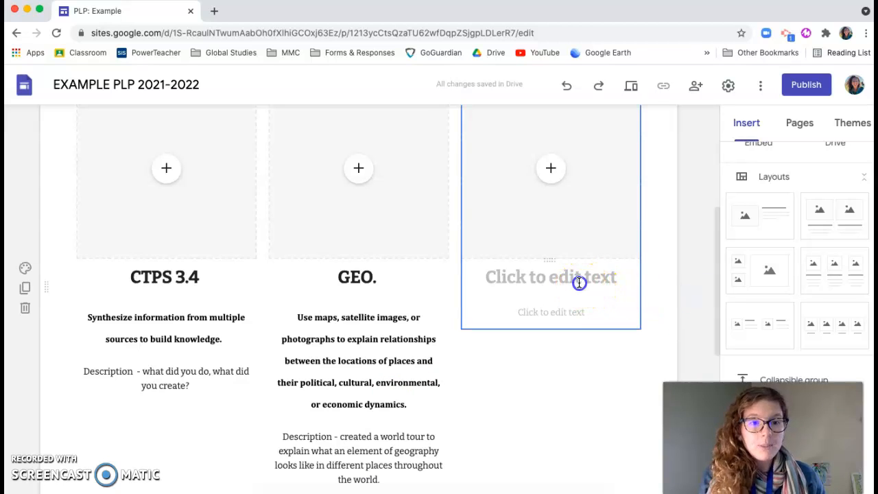
{"action": "left_click", "coordinate": [580, 282]}
{"action": "type", "text": "CTPS"}
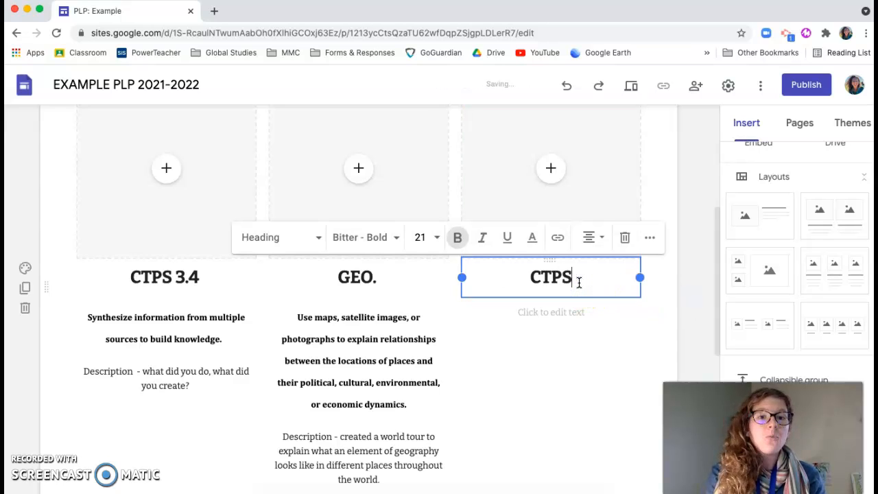
{"action": "type", "text": " 3.4"}
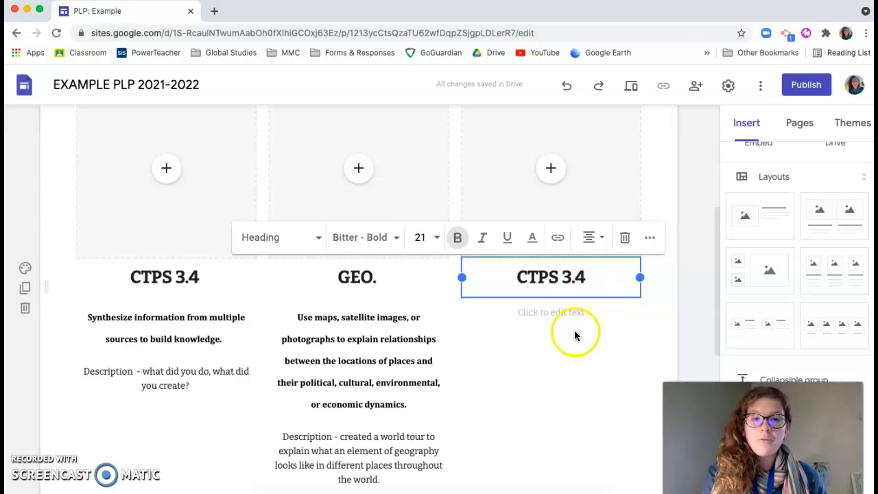
Enter "Synthesize information from multiple sources to build knowledge." under the third column's heading and correct the misspelled words "multiple" and "build"
{"action": "left_click", "coordinate": [555, 313]}
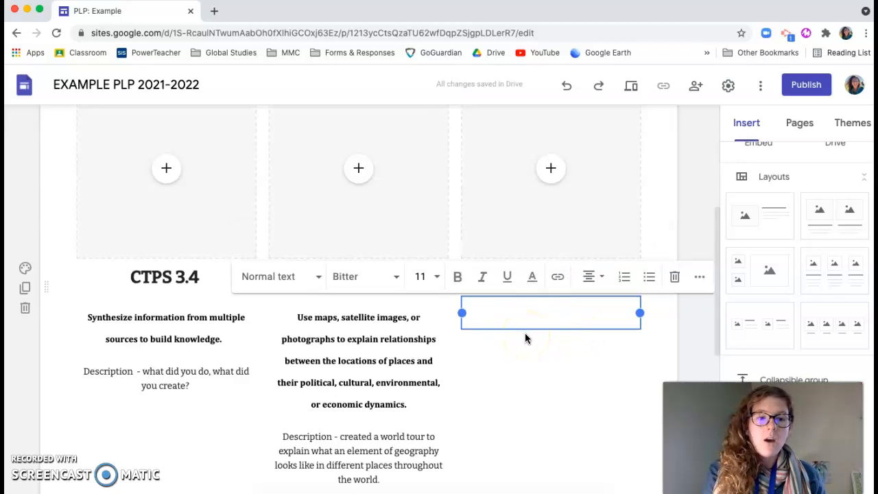
{"action": "type", "text": "Synthesize information from mlutiple sources to buld knowledge."}
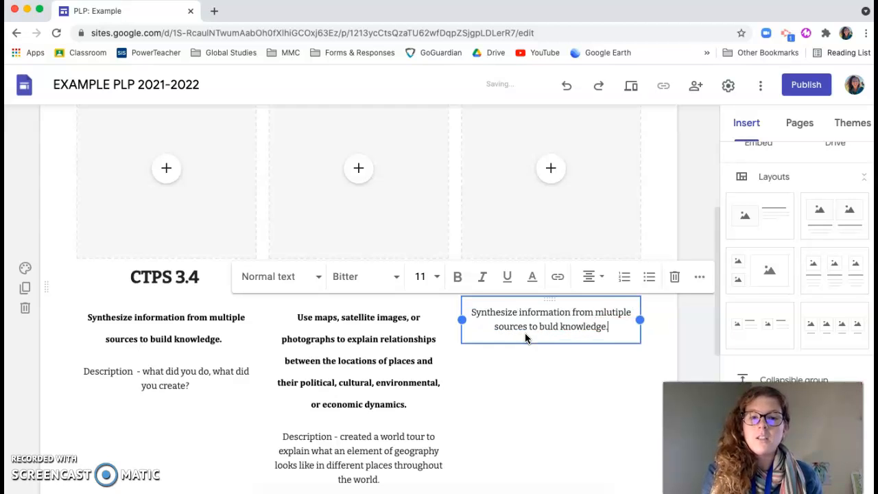
{"action": "right_click", "coordinate": [608, 310]}
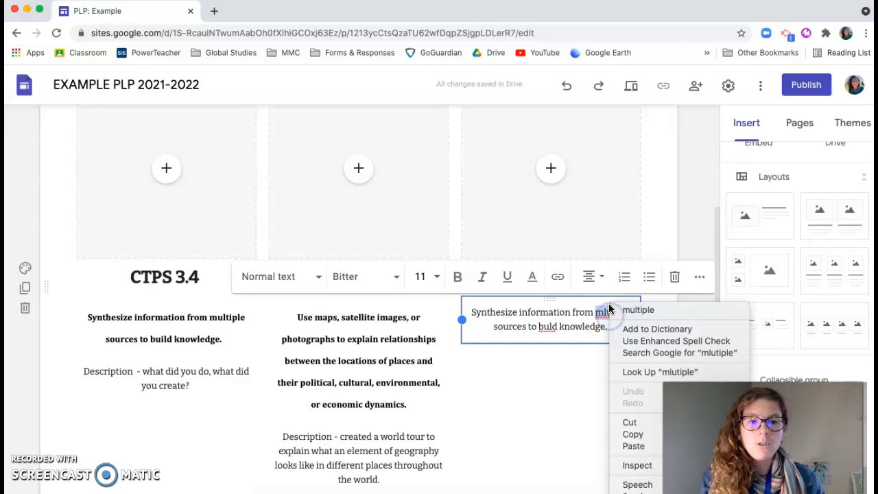
{"action": "left_click", "coordinate": [616, 309]}
{"action": "right_click", "coordinate": [550, 327]}
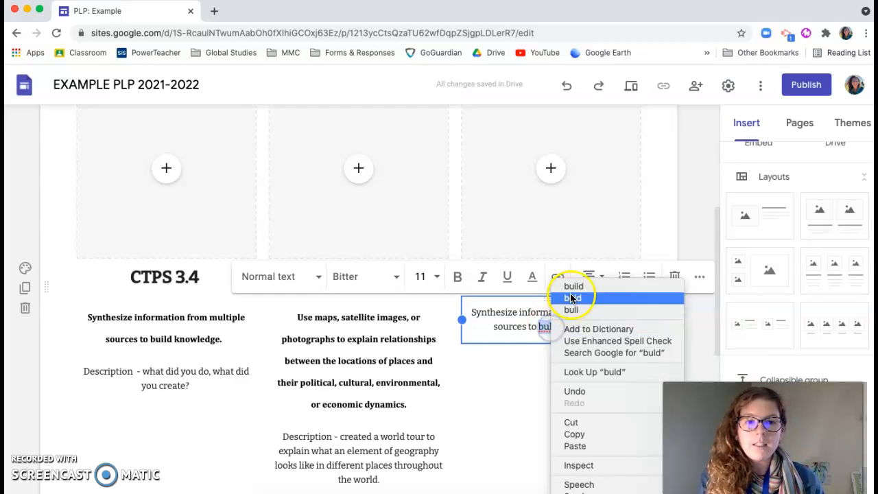
{"action": "left_click", "coordinate": [574, 285]}
{"action": "left_click", "coordinate": [533, 377]}
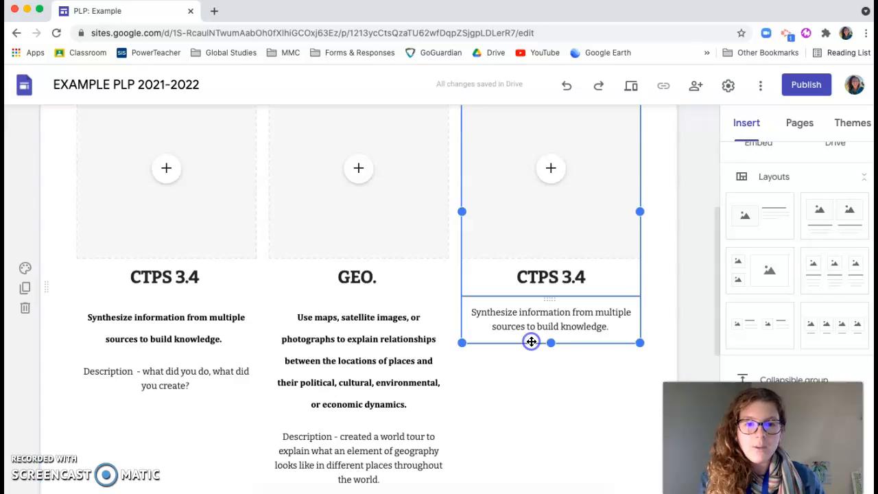
{"action": "left_click", "coordinate": [180, 354]}
{"action": "left_click", "coordinate": [575, 334]}
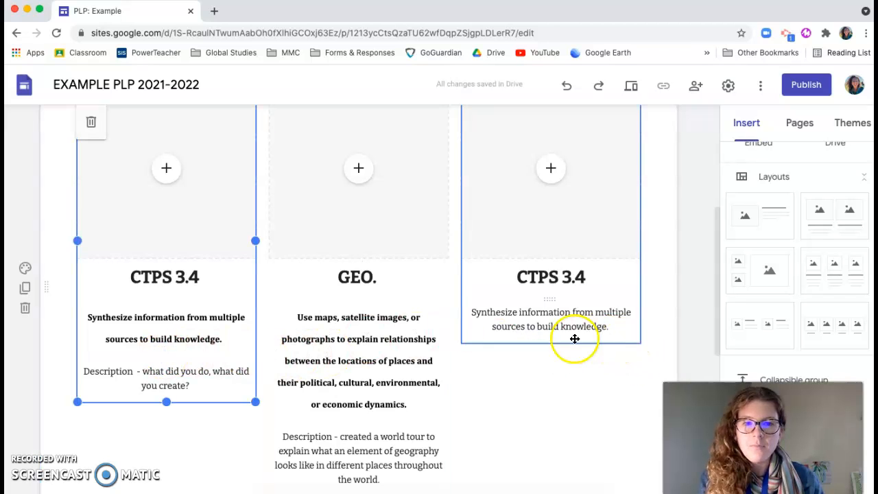
{"action": "left_click", "coordinate": [547, 366]}
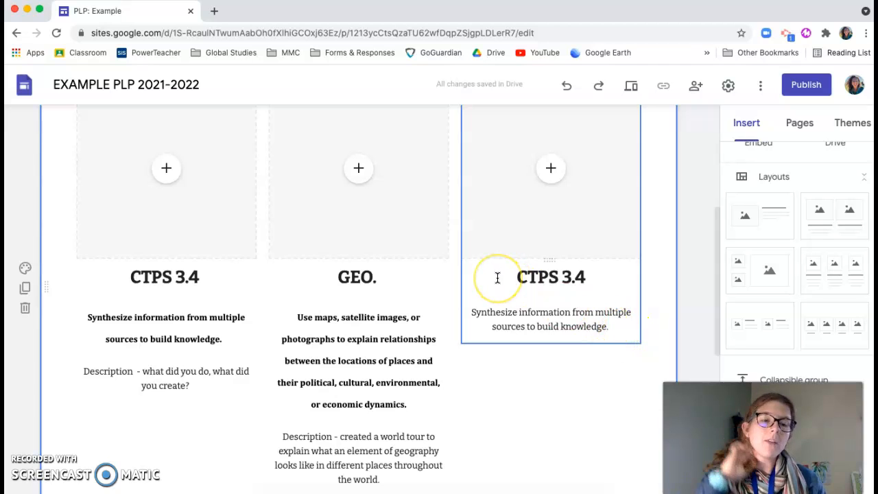
Choose Drive as the source for the GEO. column's empty media placeholder and browse the My Drive folders and files
{"action": "scroll", "coordinate": [497, 278], "scroll_direction": "up", "scroll_amount": 2}
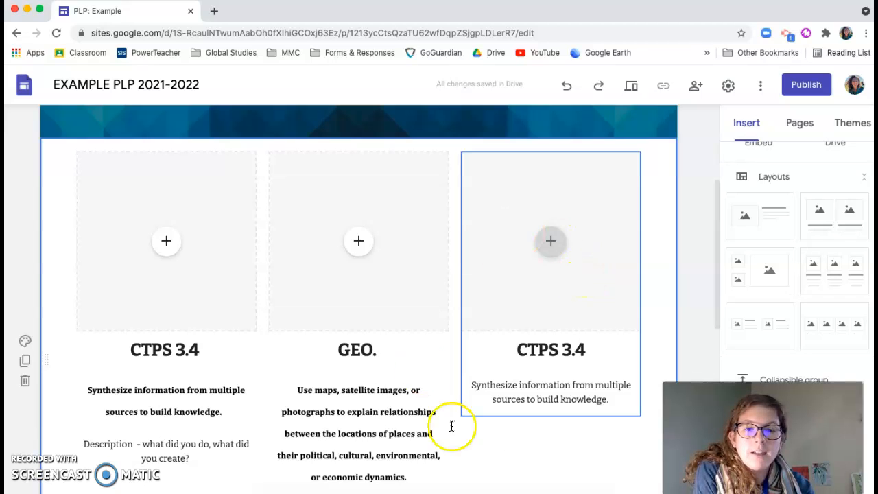
{"action": "left_click", "coordinate": [359, 243]}
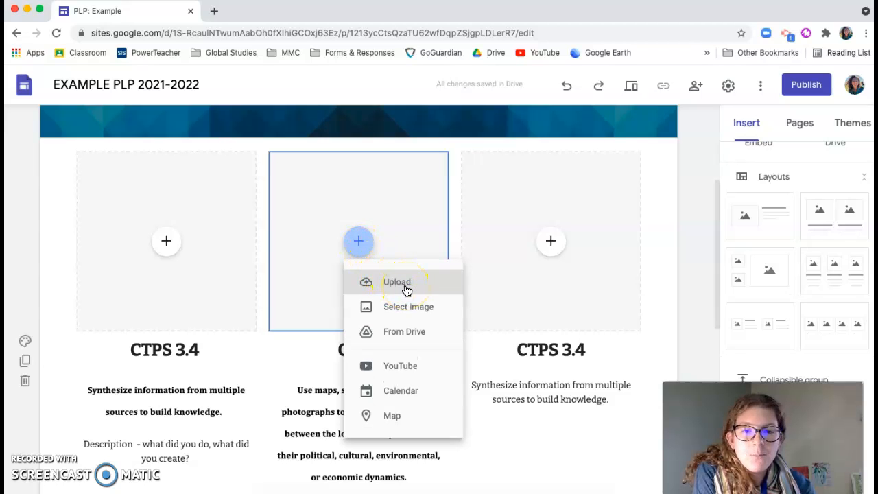
{"action": "left_click", "coordinate": [428, 334]}
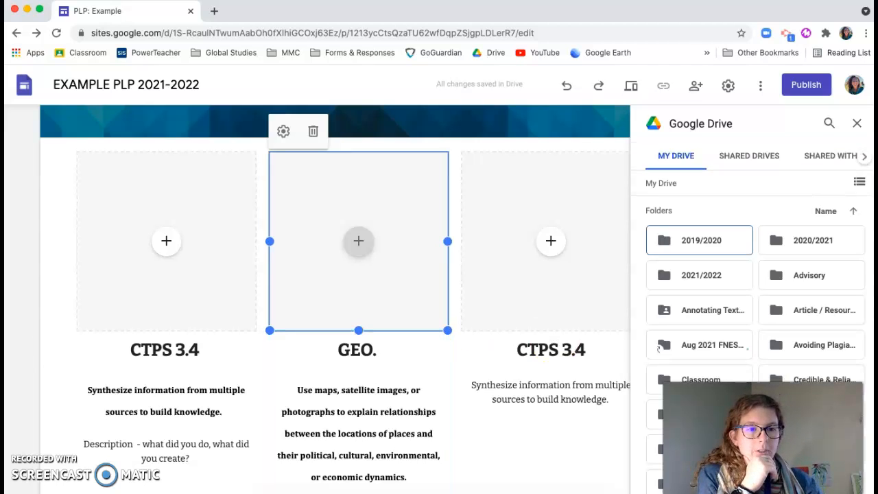
{"action": "scroll", "coordinate": [766, 302], "scroll_direction": "down", "scroll_amount": 10}
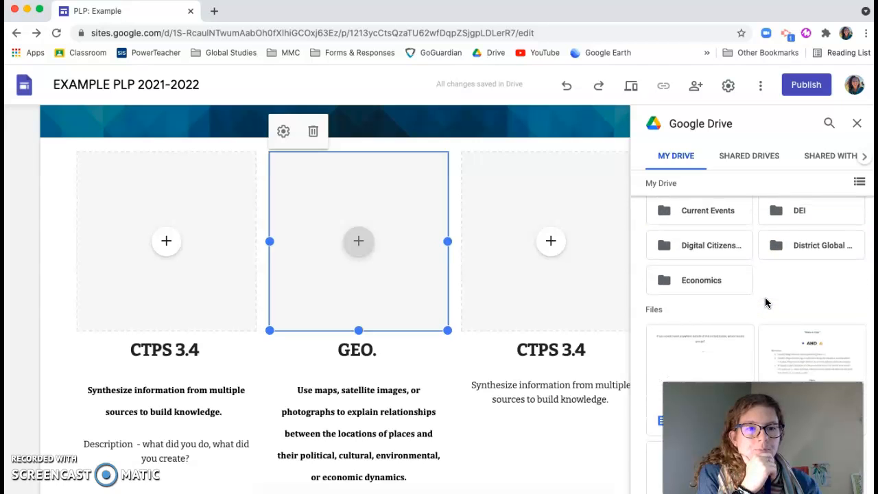
{"action": "scroll", "coordinate": [765, 302], "scroll_direction": "up", "scroll_amount": 10}
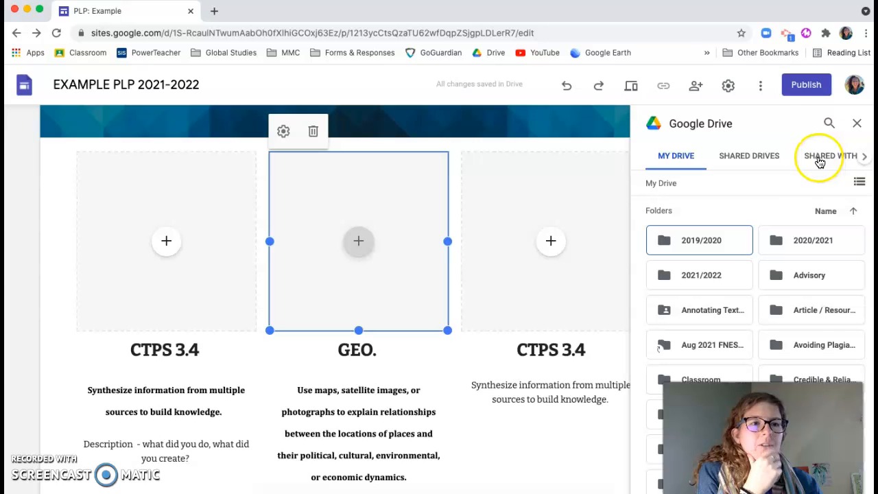
Search Drive for "visual world tour" and insert the Visual World Tour document into the GEO. column's placeholder
{"action": "left_click", "coordinate": [828, 124]}
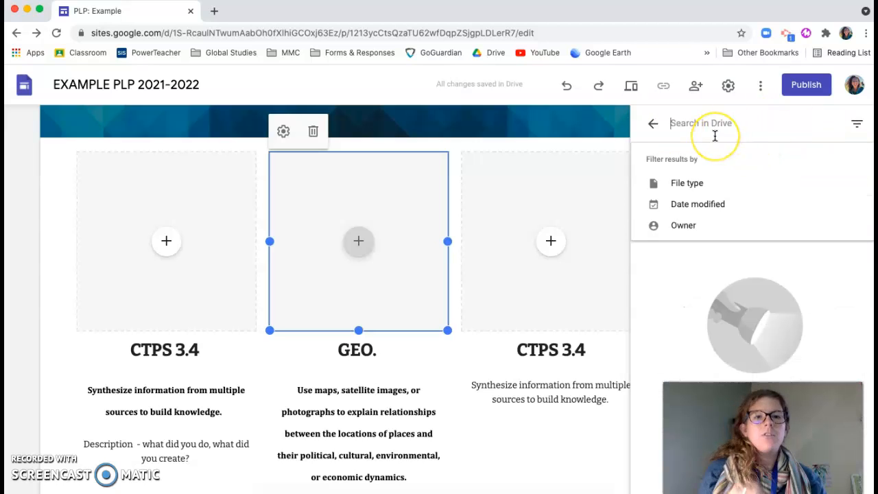
{"action": "type", "text": "visual world tour"}
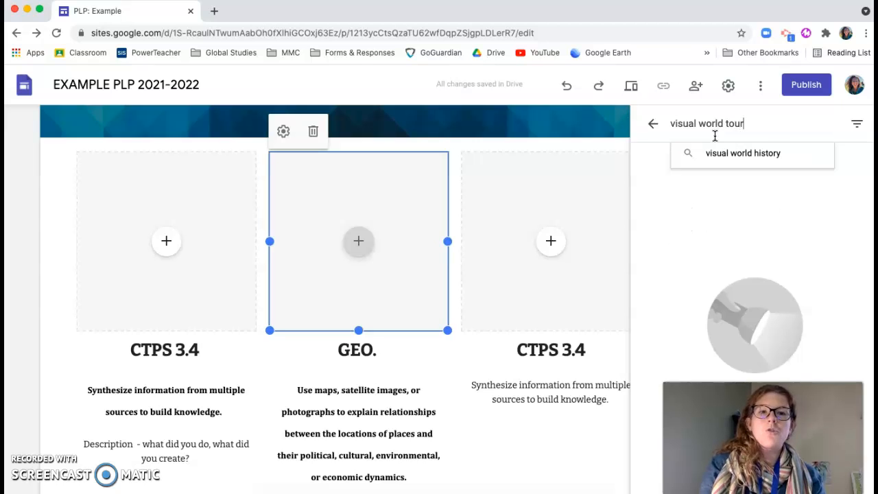
{"action": "key", "text": "Return"}
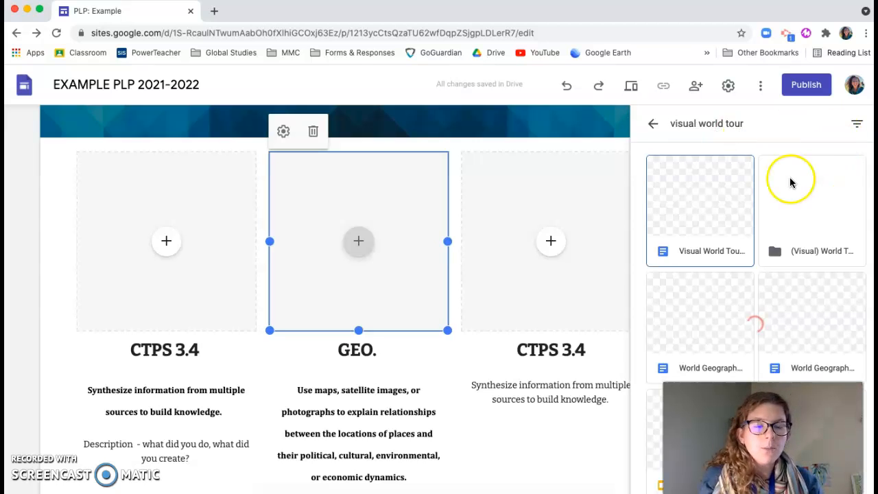
{"action": "left_click", "coordinate": [724, 225]}
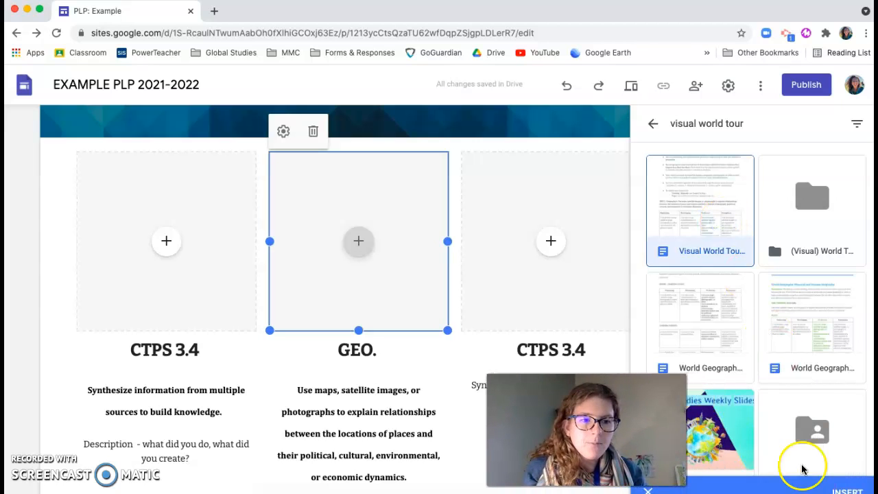
{"action": "left_click", "coordinate": [847, 490]}
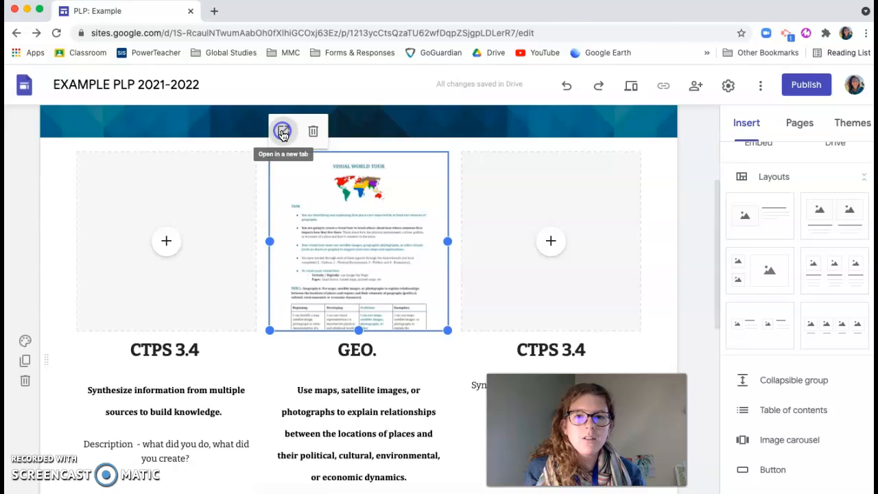
Open the embedded Visual World Tour document in its own tab to check it, and return to the site editor
{"action": "left_click", "coordinate": [282, 131]}
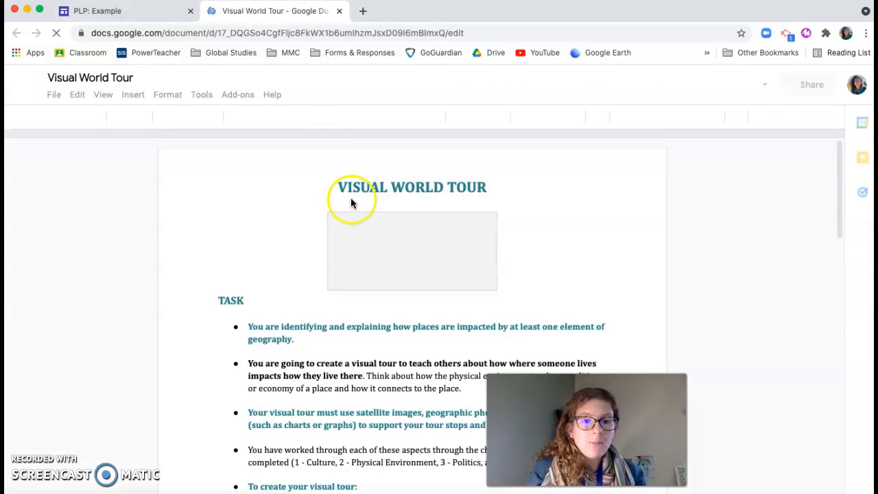
{"action": "left_click", "coordinate": [154, 11]}
{"action": "left_click", "coordinate": [682, 289]}
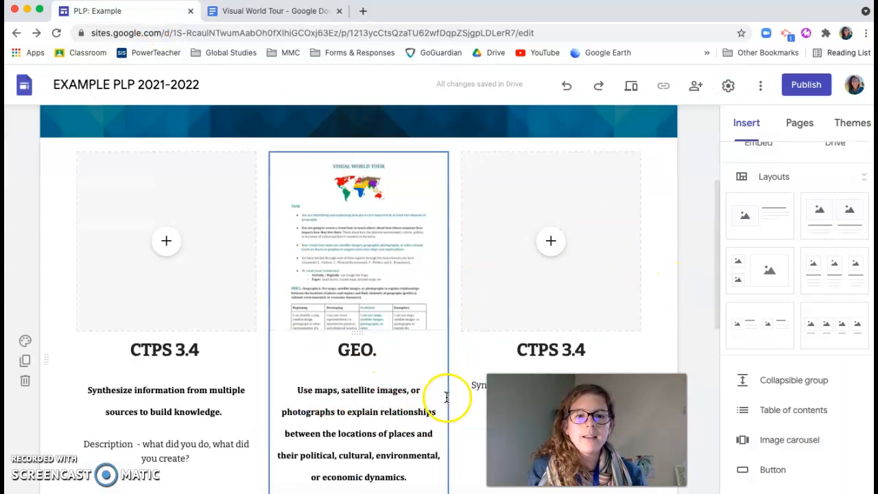